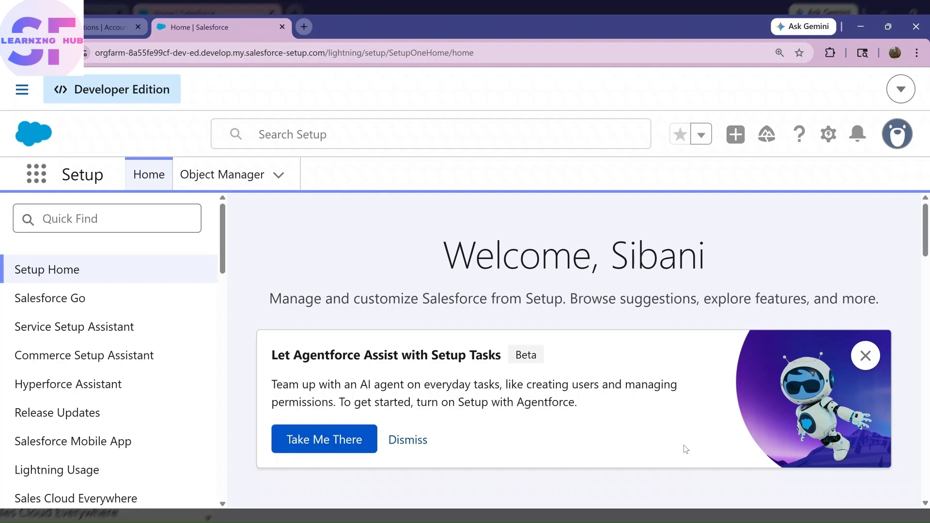
Open the Account object in Object Manager and display its validation rules.
left_click(214, 187)
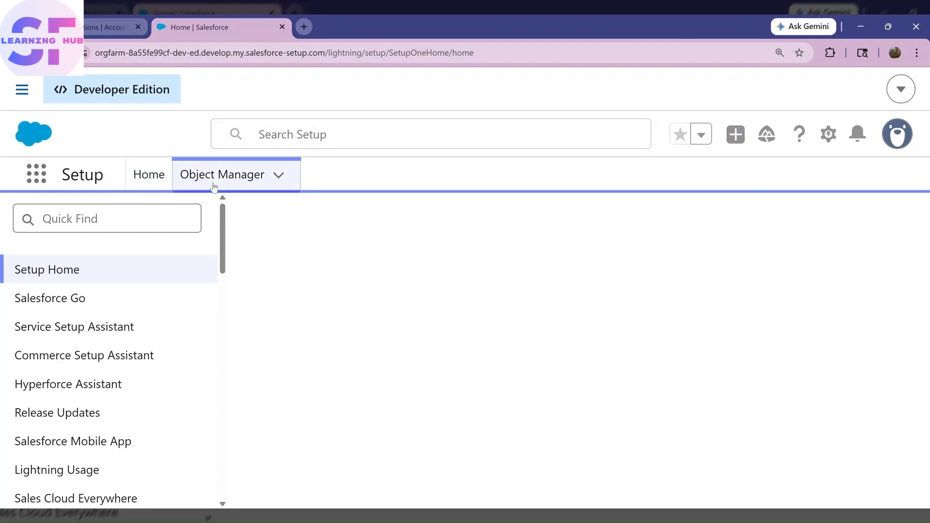
scroll(208, 373, "down", 2)
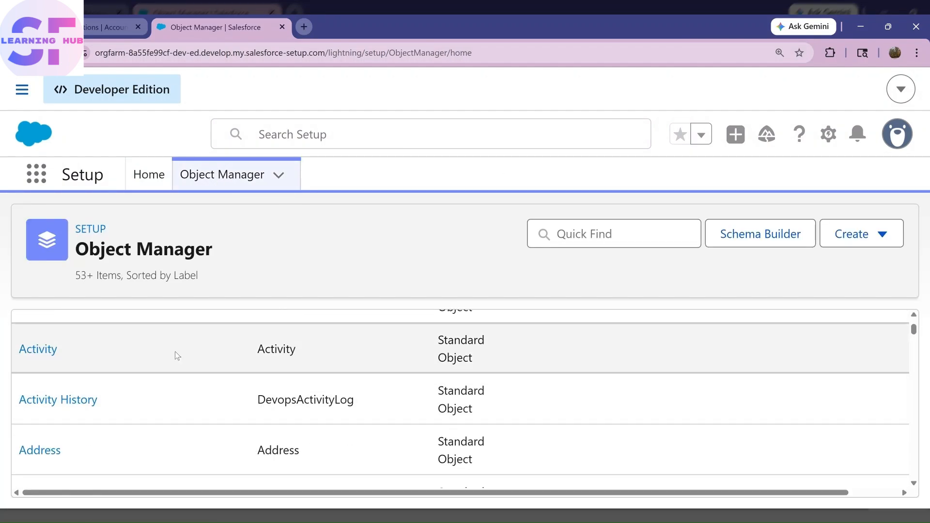
scroll(126, 370, "up", 1)
left_click(41, 361)
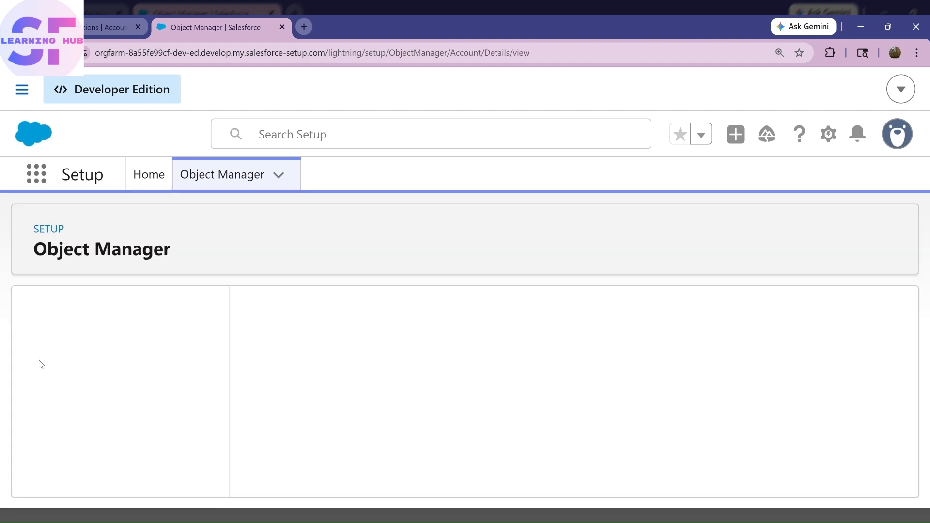
scroll(140, 406, "down", 7)
scroll(140, 405, "down", 1)
left_click(86, 432)
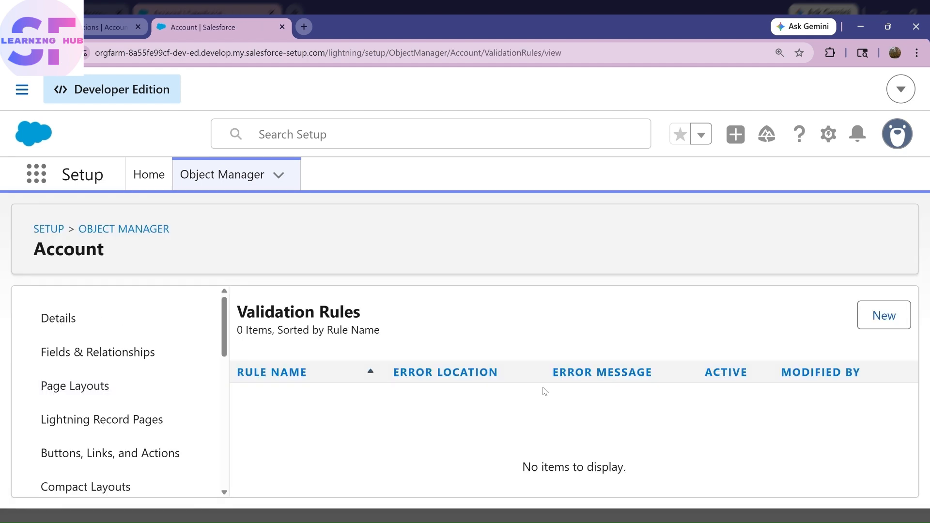
Open the Phone field's detail page from the Account object's Fields & Relationships.
left_click(118, 360)
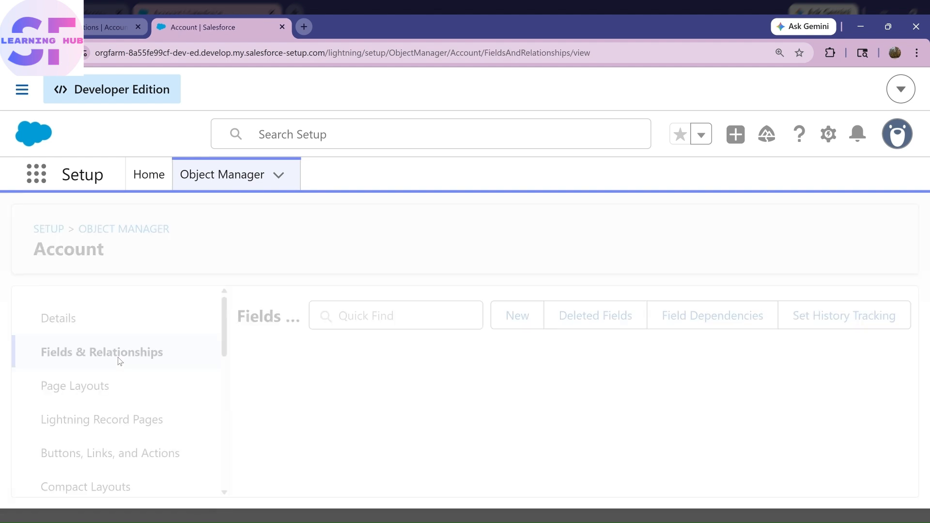
scroll(402, 422, "down", 5)
scroll(402, 422, "down", 6)
scroll(402, 423, "down", 5)
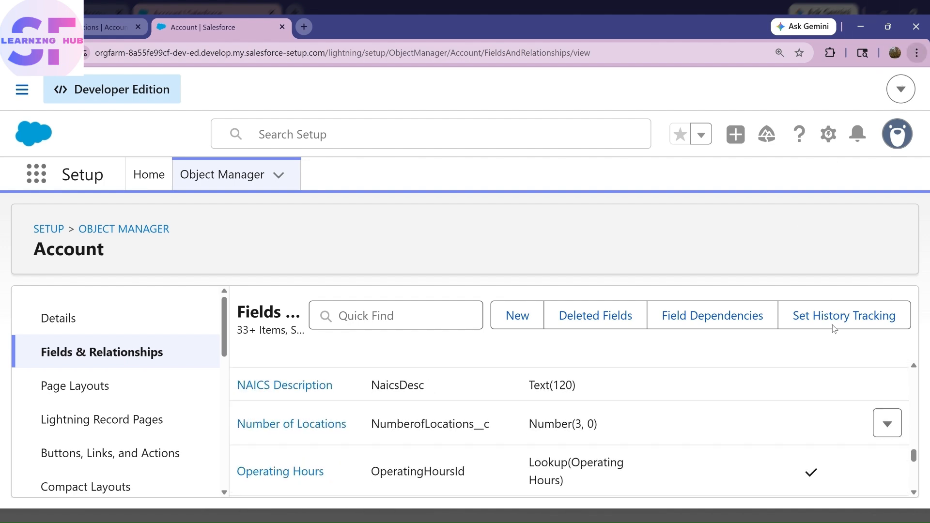
key("ctrl+minus")
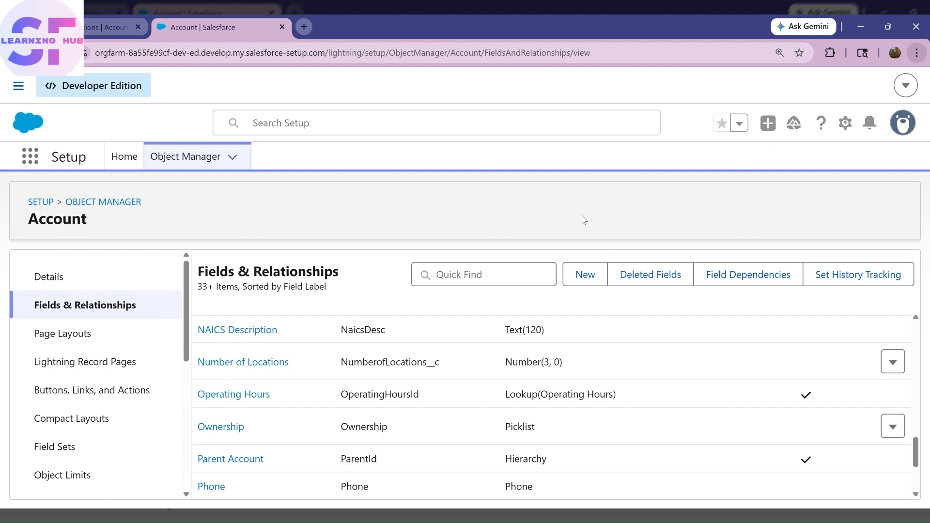
scroll(466, 437, "down", 1)
scroll(464, 433, "down", 2)
scroll(265, 409, "up", 1)
left_click(211, 426)
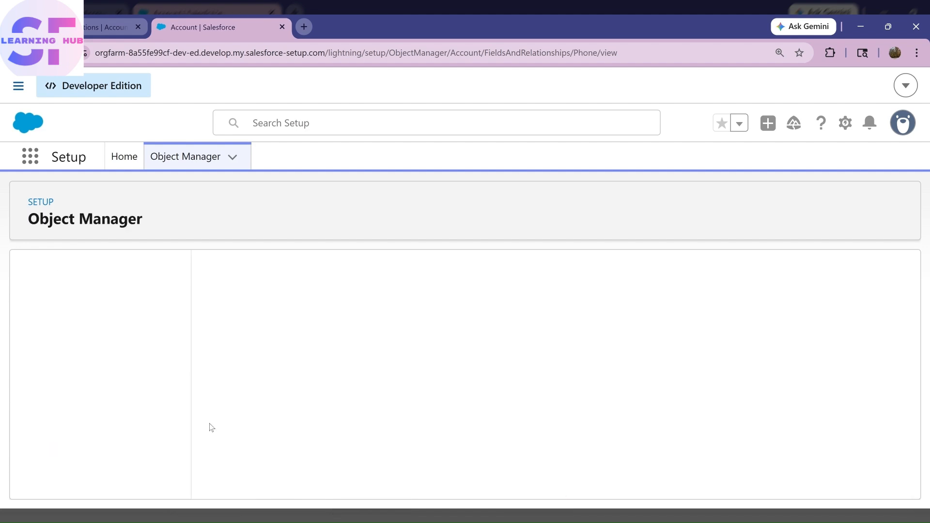
Create a new validation rule on the Phone field, named phone_Number_Begins_With_plus_Sign.
scroll(386, 382, "down", 1)
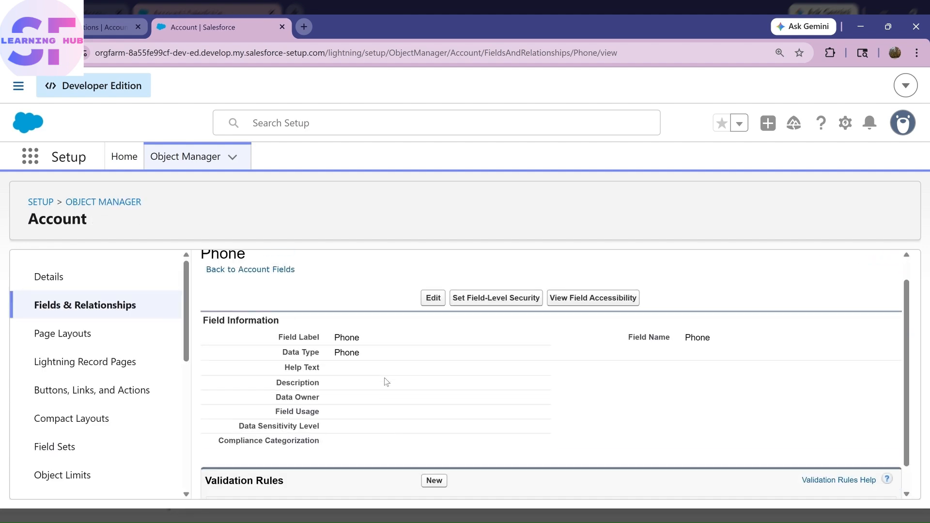
left_click(432, 453)
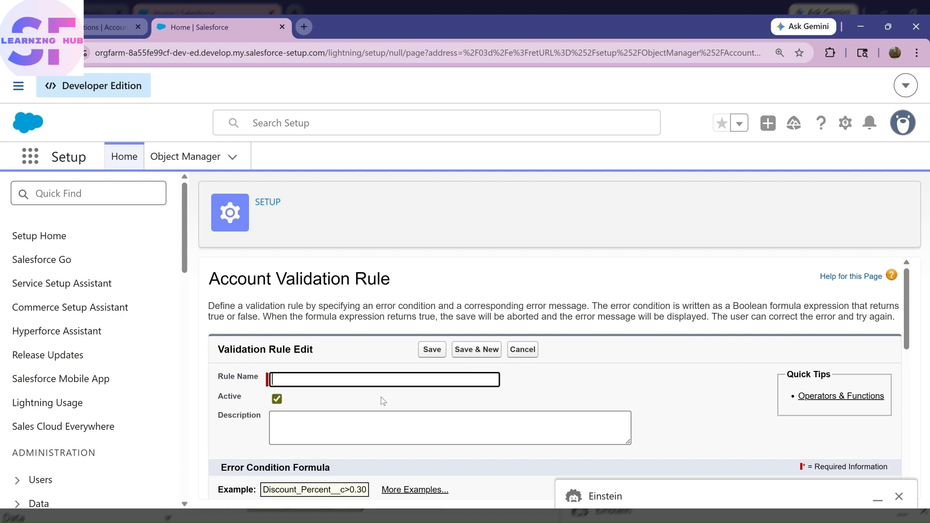
type("phon")
type("e")
type(" nu")
type("Nuber")
key("BackSpace")
key("BackSpace")
type("mber Begins")
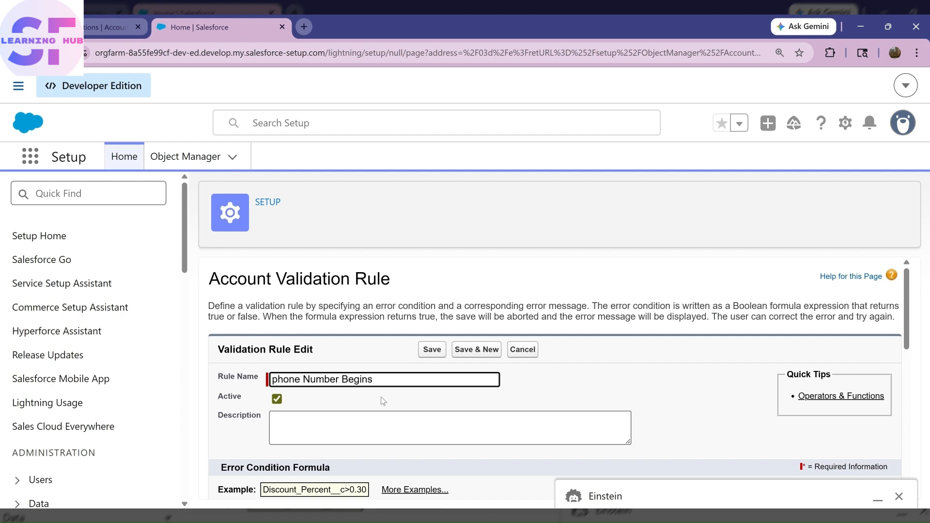
type(" With plus sign")
left_click(424, 381)
key("BackSpace")
type("S")
Enter the rule description "Phone number starts with country code '+' sign".
left_click(357, 423)
type("Phone number star")
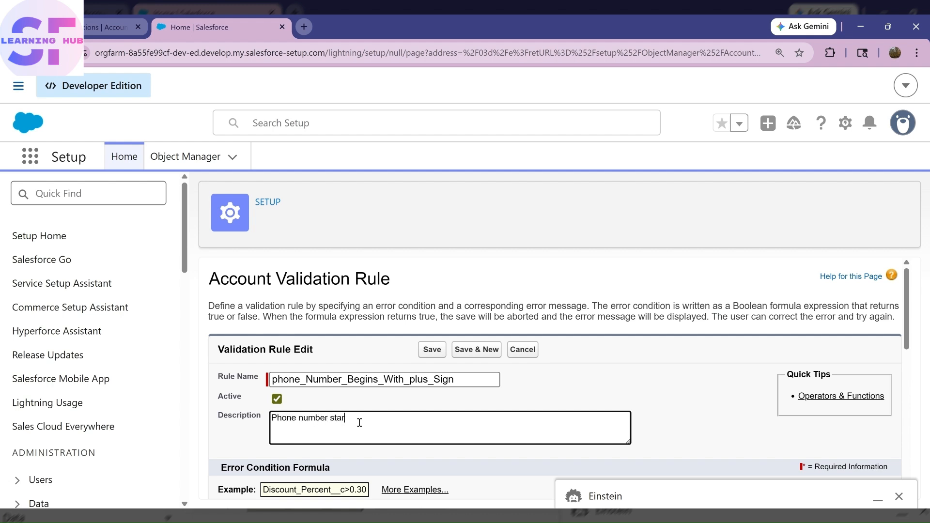
type("ts with country code + sign")
left_click(423, 416)
left_click(431, 418)
type("'+' sign")
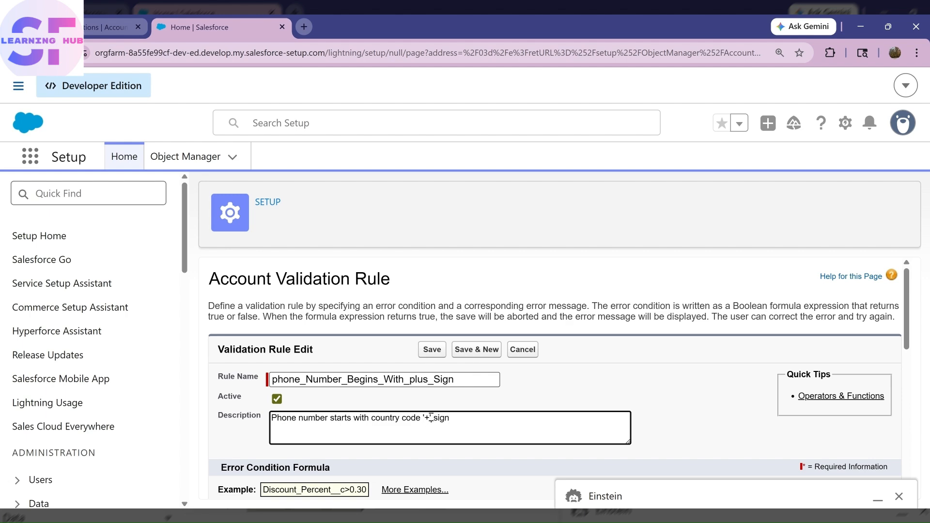
Insert the NOT function into the error condition formula and remove its "logical" placeholder.
scroll(622, 402, "down", 4)
scroll(624, 398, "down", 3)
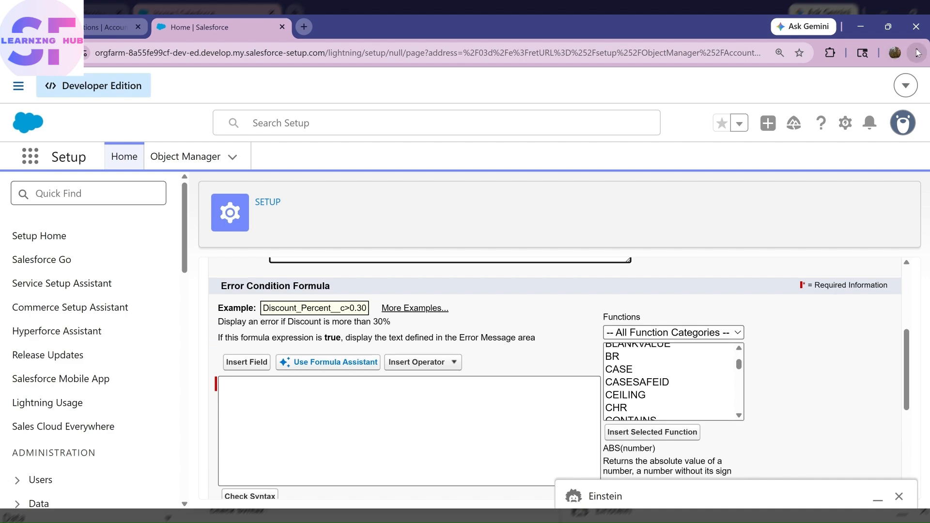
key("ctrl+plus")
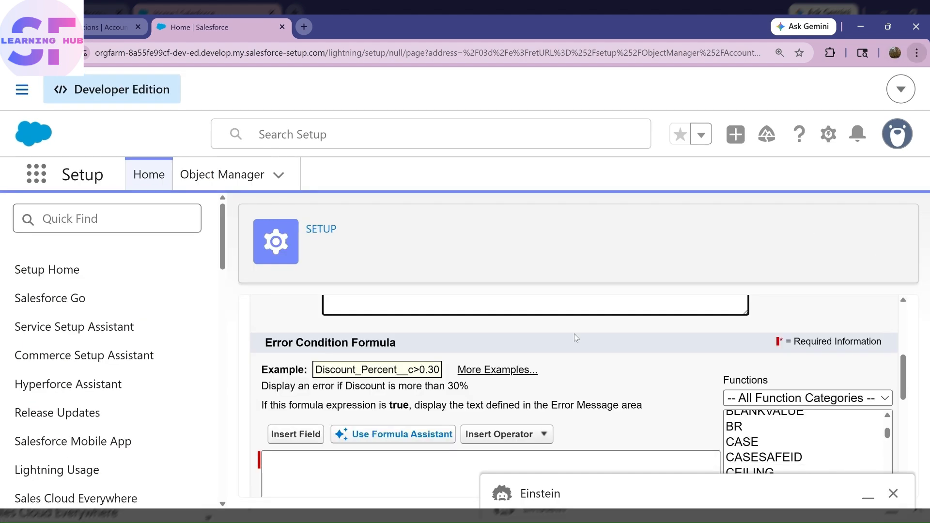
scroll(437, 344, "down", 1)
scroll(290, 341, "up", 1)
left_click(282, 340)
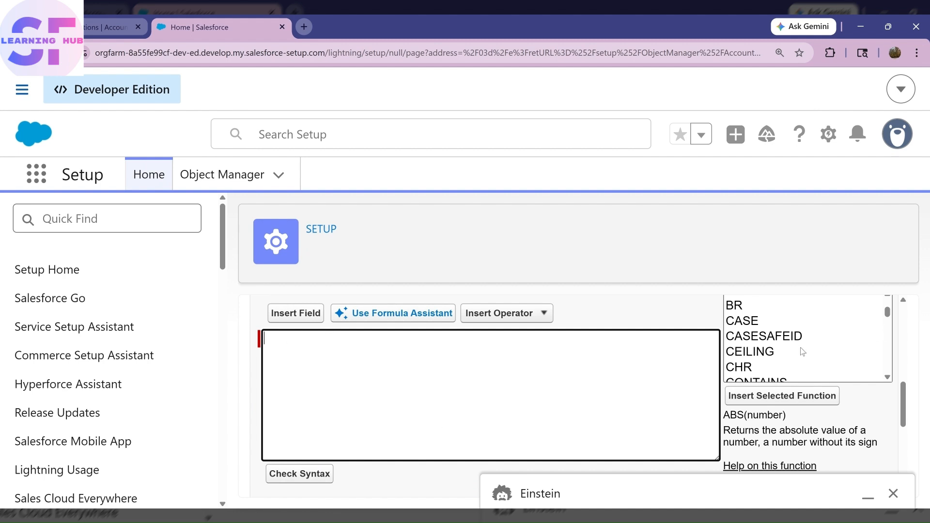
scroll(801, 352, "down", 1)
scroll(800, 352, "down", 4)
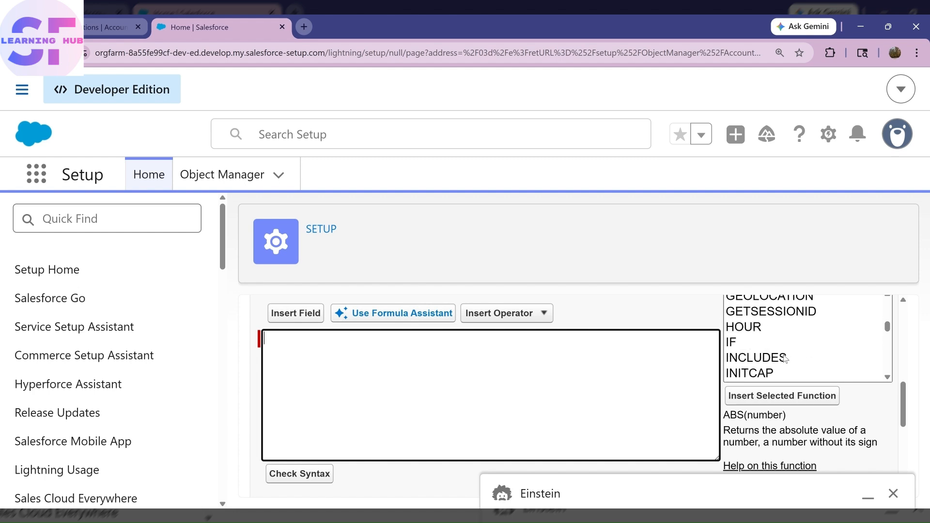
scroll(783, 358, "down", 6)
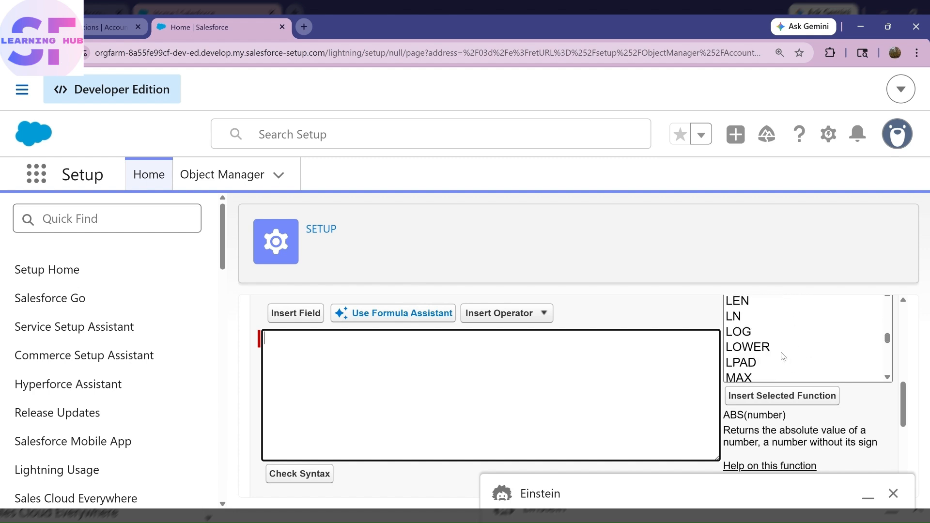
scroll(783, 356, "down", 3)
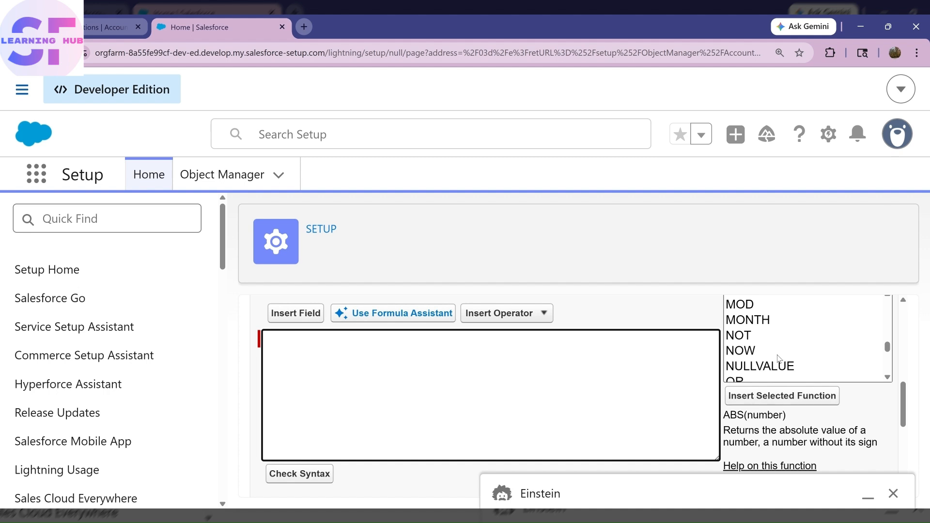
left_click(737, 338)
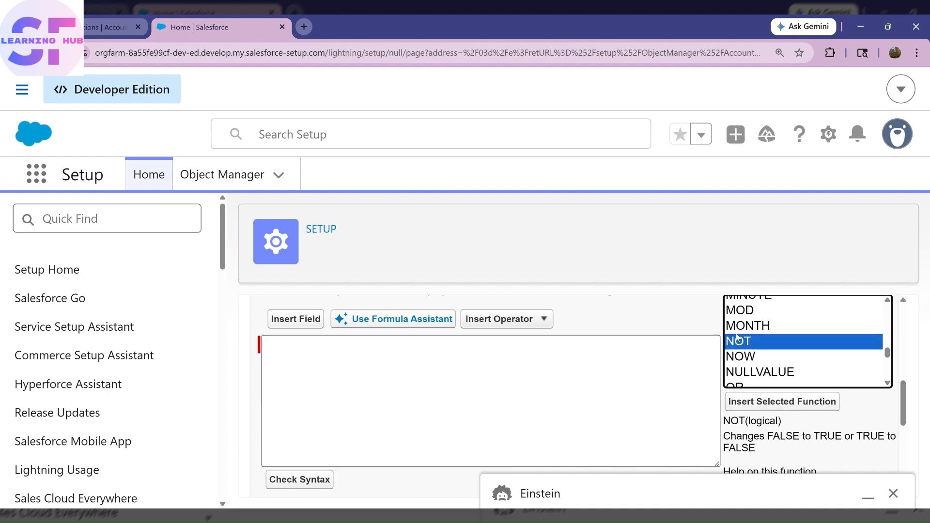
left_click(764, 403)
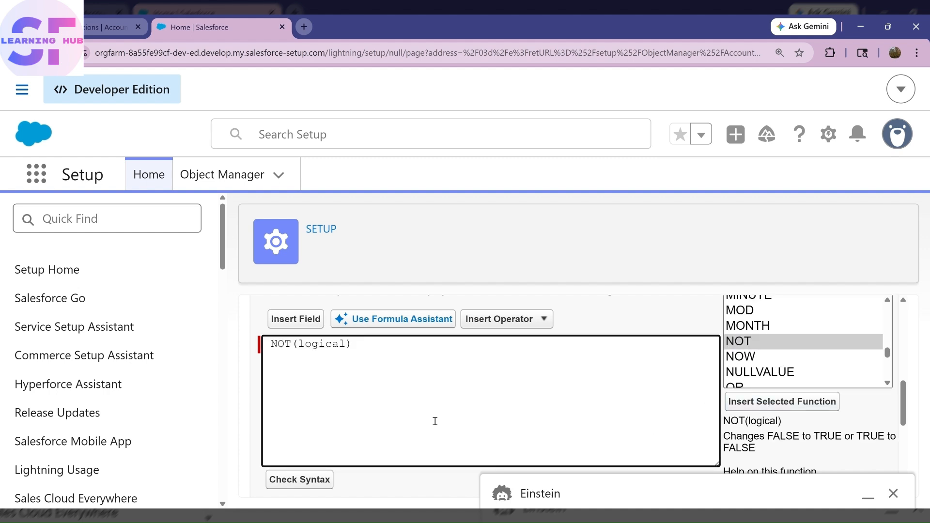
left_click_drag(345, 345, 298, 347)
key("BackSpace")
Insert the BEGINS function inside the parentheses of NOT.
scroll(755, 349, "down", 5)
scroll(740, 353, "up", 10)
scroll(739, 353, "up", 10)
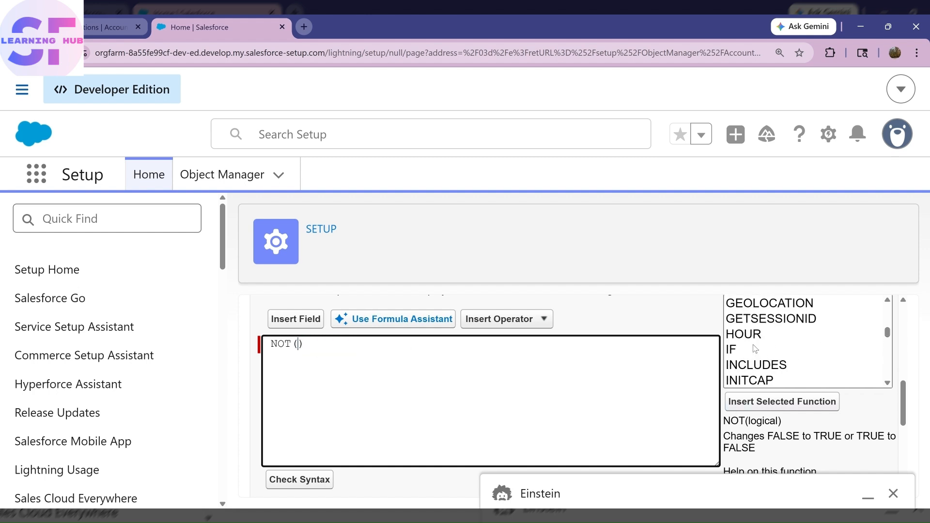
scroll(753, 346, "up", 3)
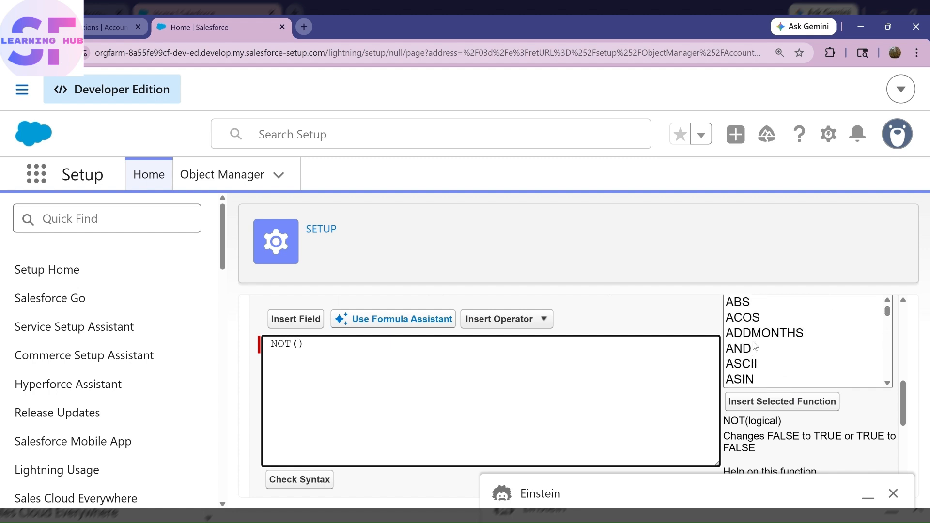
scroll(754, 346, "down", 3)
left_click(759, 306)
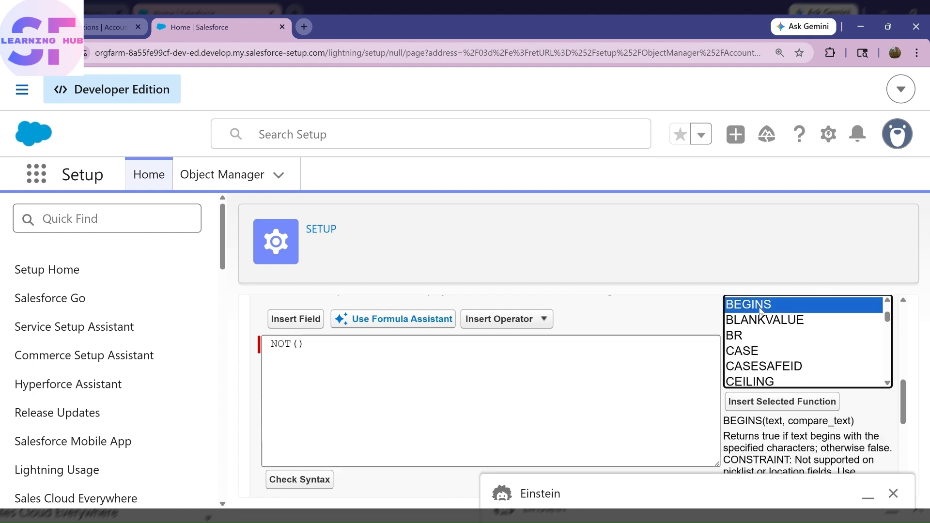
left_click(759, 401)
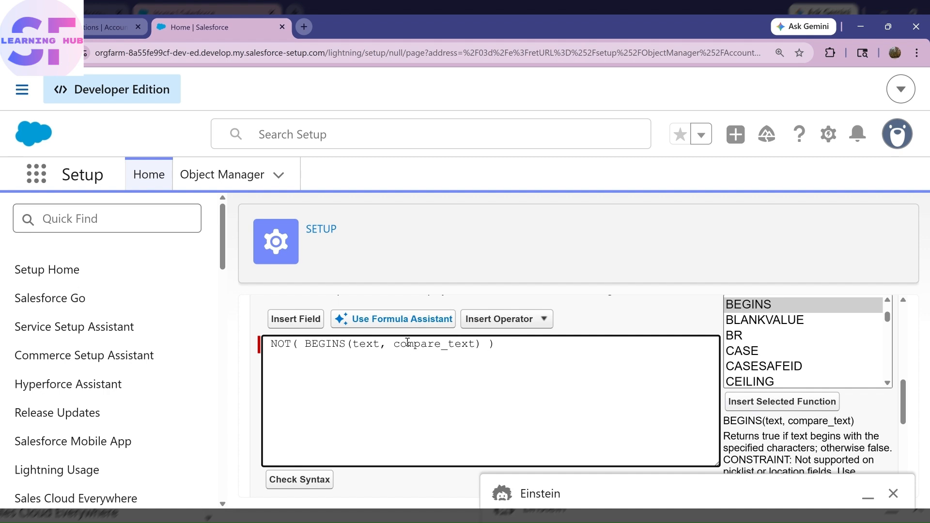
Replace the "text" placeholder in BEGINS with the Account object's Phone field.
left_click_drag(380, 344, 353, 344)
key("BackSpace")
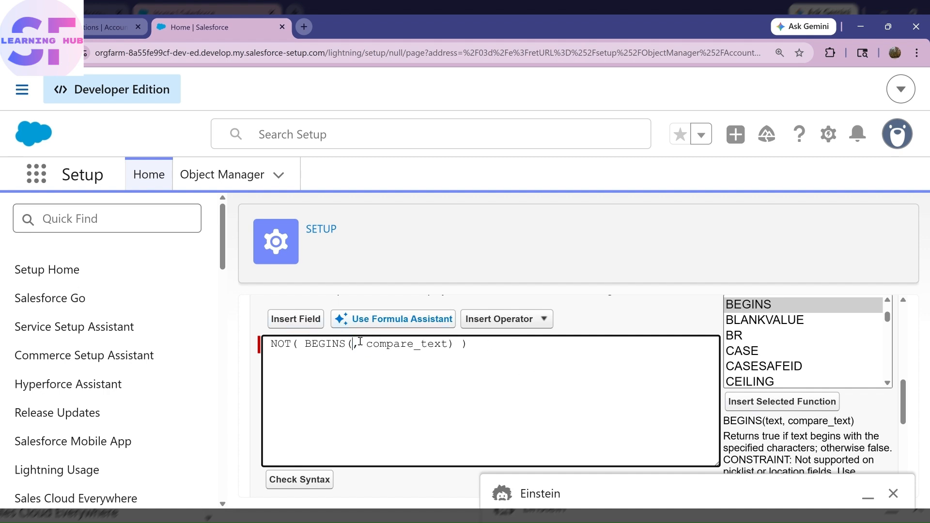
left_click(313, 318)
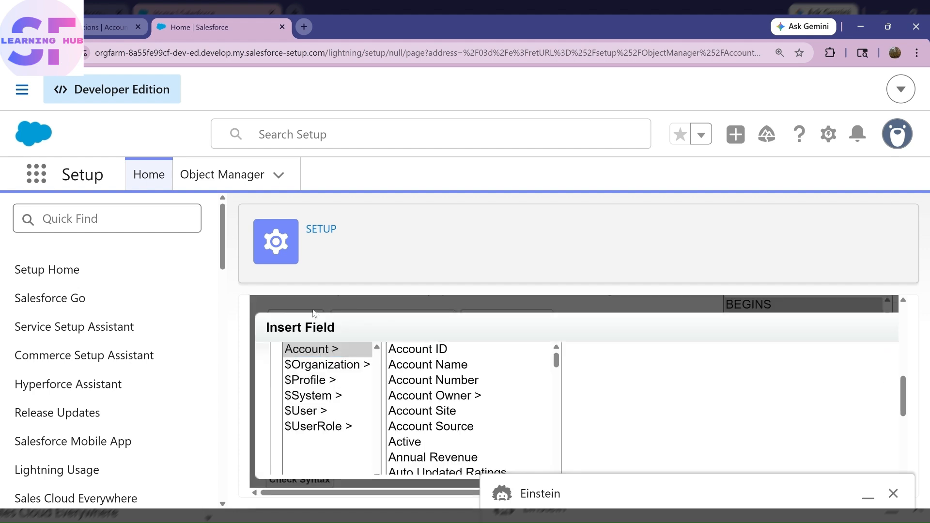
scroll(438, 411, "down", 6)
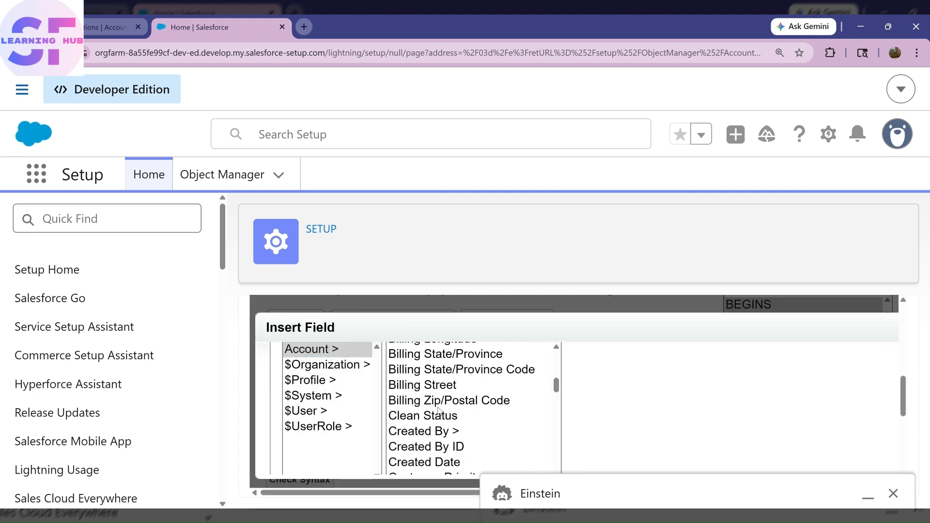
scroll(438, 411, "down", 10)
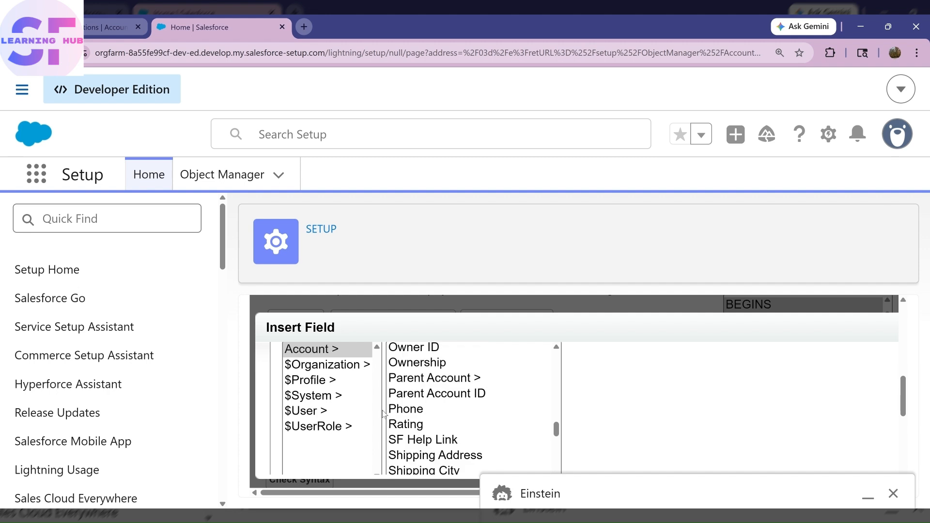
left_click(419, 410)
left_click(608, 443)
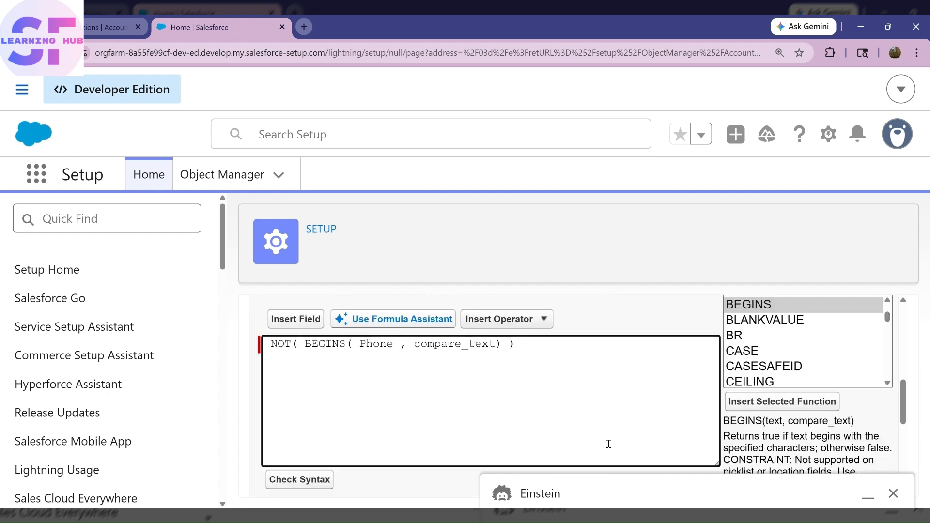
Replace the compare_text placeholder with "+" and check the formula's syntax.
left_click_drag(495, 345, 414, 344)
key("BackSpace")
type("\"\")")
type("+")
left_click(304, 481)
scroll(339, 446, "down", 10)
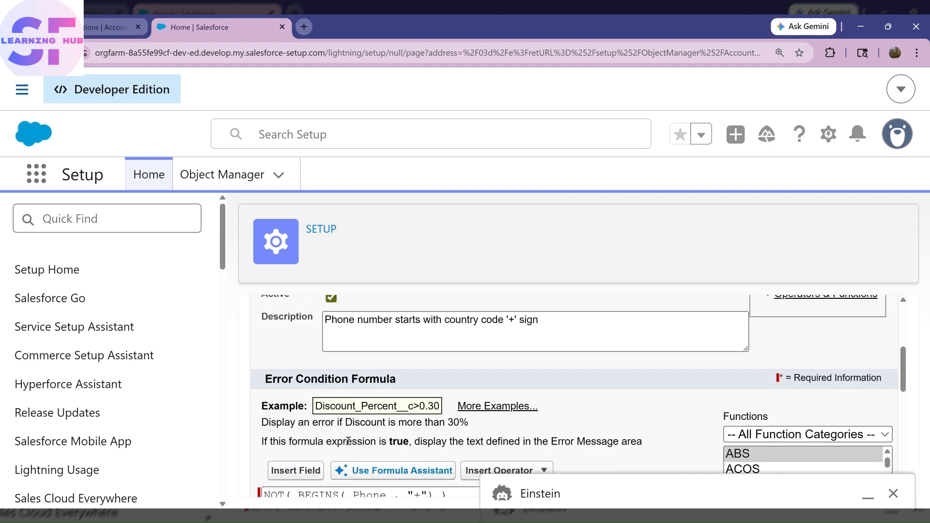
scroll(347, 438, "up", 1)
scroll(354, 426, "down", 2)
scroll(372, 409, "up", 4)
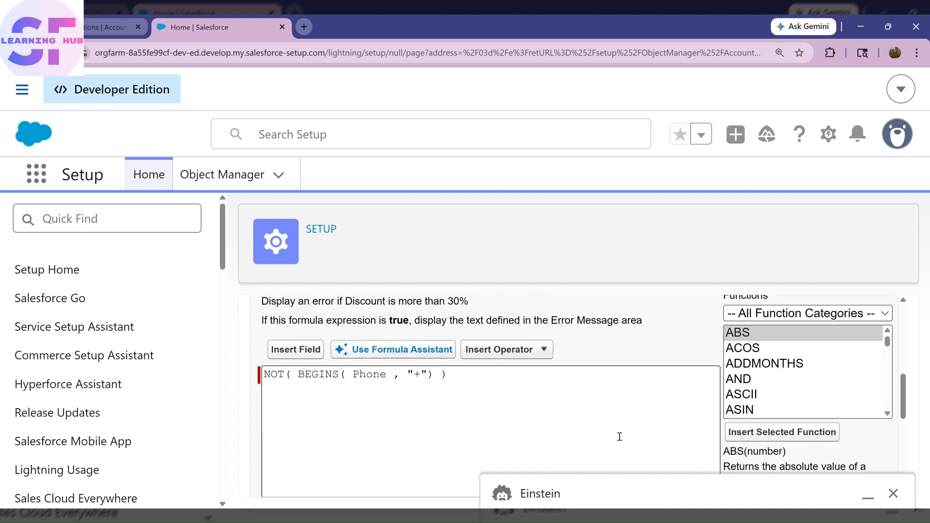
left_click(266, 376)
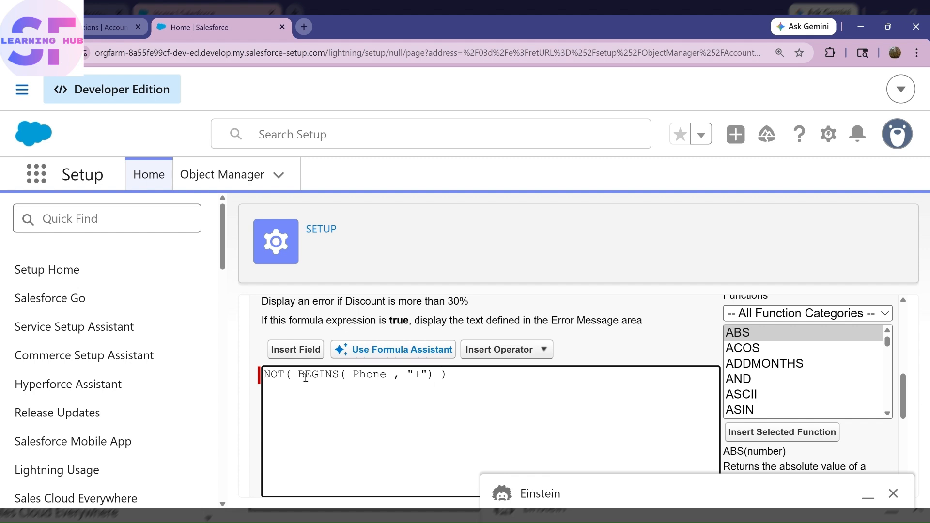
Begin the validation rule's error message with "Invalid phone number, please check the c".
scroll(390, 393, "down", 5)
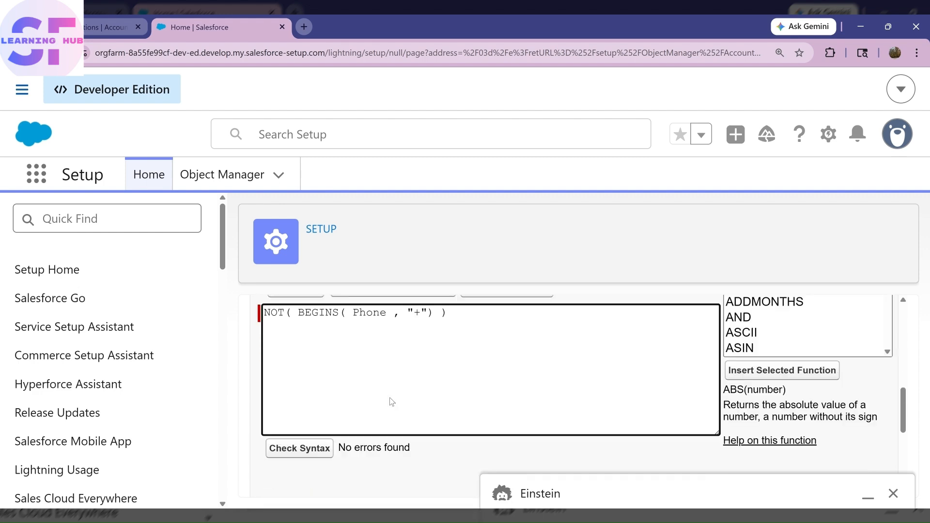
scroll(399, 386, "down", 2)
left_click(393, 354)
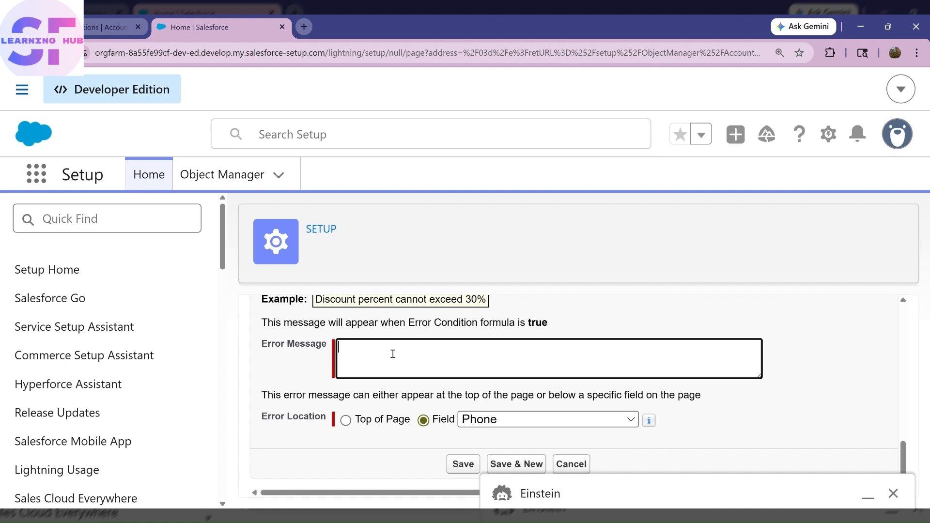
type("No")
type("invalid")
key("Delete")
type("I")
type(" p phone nube")
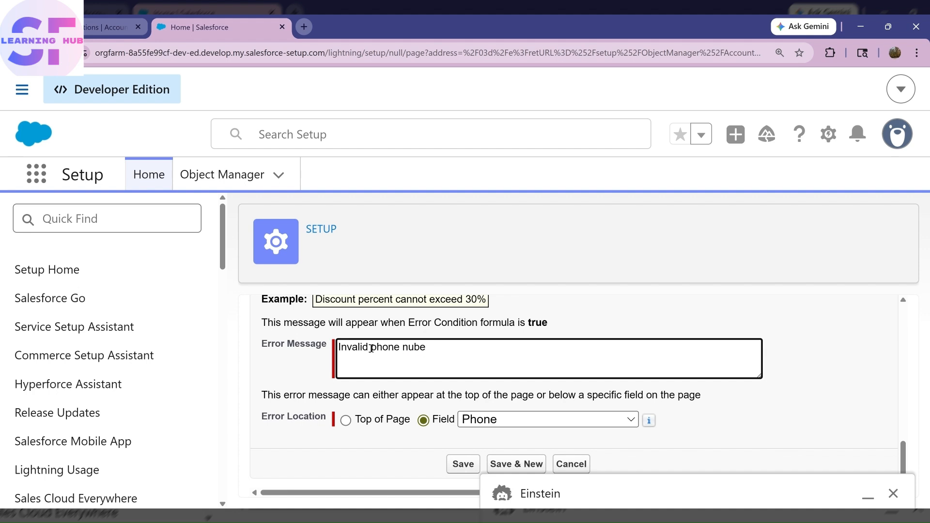
key("BackSpace")
key("BackSpace")
type("mber, please check the c")
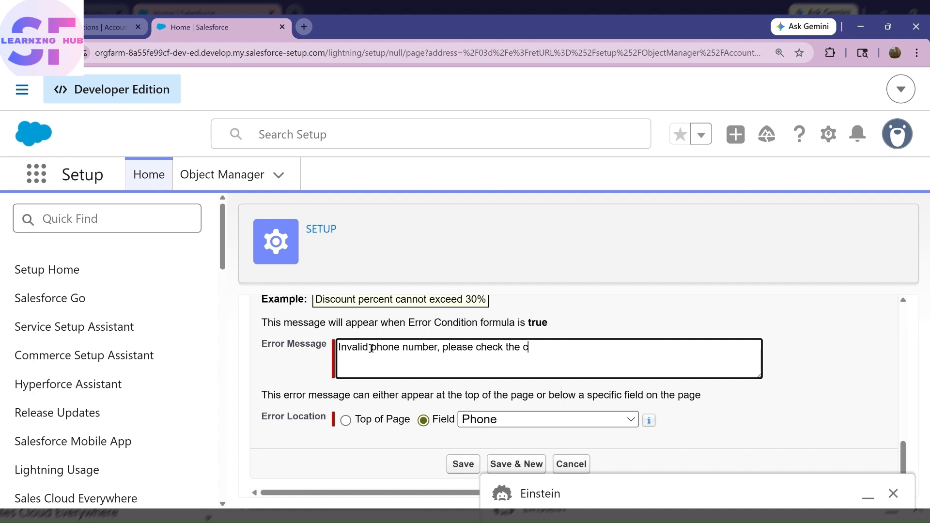
Cut the error message back to "Invalid phone number," by removing the wording that follows it.
type("y")
key("BackSpace")
key("BackSpace")
key("BackSpace")
type("ountry code")
key("BackSpace")
key("BackSpace")
key("BackSpace")
key("BackSpace")
key("BackSpace")
key("BackSpace")
key("BackSpace")
key("BackSpace")
key("BackSpace")
key("BackSpace")
key("BackSpace")
key("BackSpace")
key("BackSpace")
key("BackSpace")
key("BackSpace")
key("BackSpace")
key("BackSpace")
key("BackSpace")
key("BackSpace")
key("BackSpace")
key("BackSpace")
key("BackSpace")
key("BackSpace")
key("BackSpace")
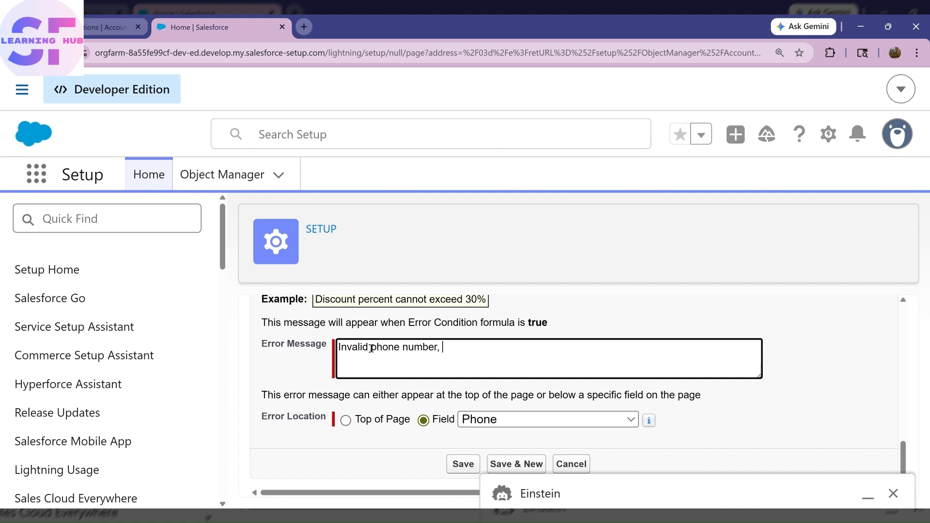
Complete the error message with "phone number begins with '+' sign", close the Einstein panel and save the validation rule.
type("Give th")
key("BackSpace")
key("BackSpace")
key("BackSpace")
key("BackSpace")
key("BackSpace")
type("pho")
type("ne numbe")
type("r st")
key("BackSpace")
type("begins")
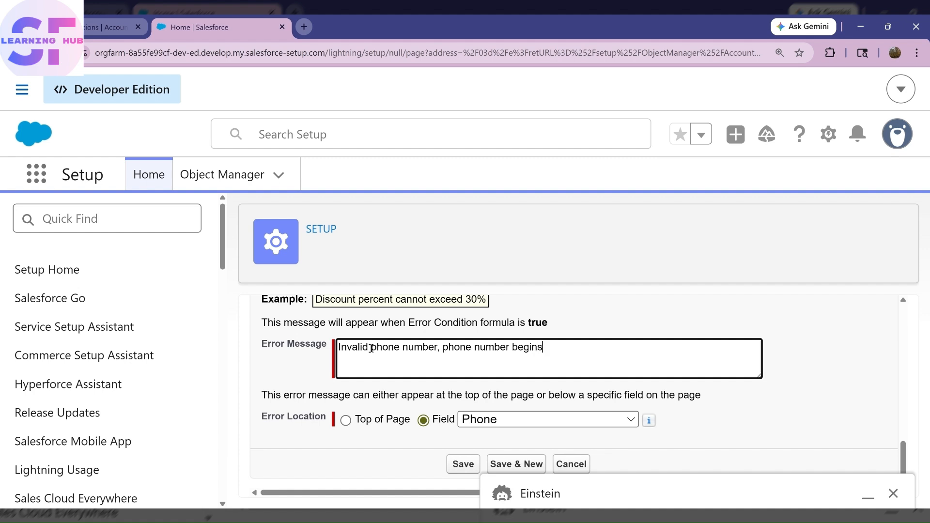
type(" with '+ + sign'' sign")
left_click(892, 494)
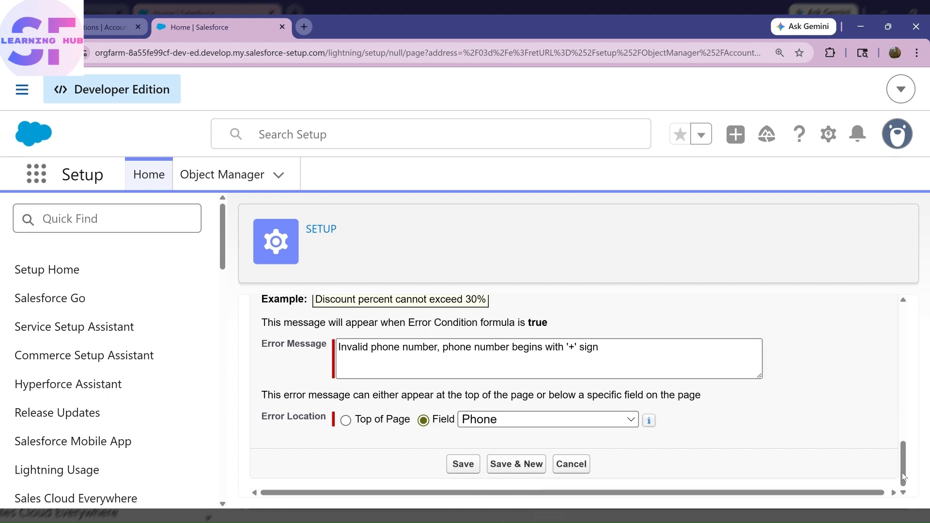
left_click(464, 464)
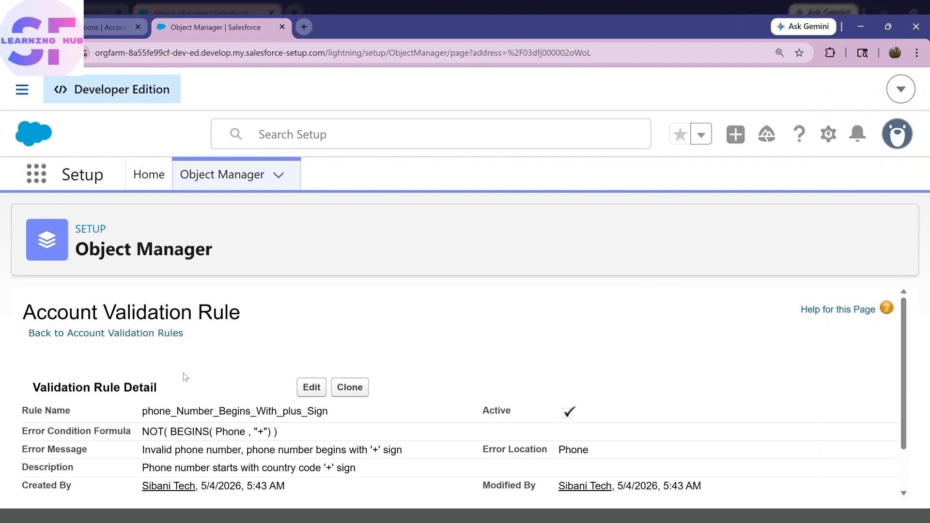
Switch to the Edge Communications account record, reload it and show its details.
left_click(104, 26)
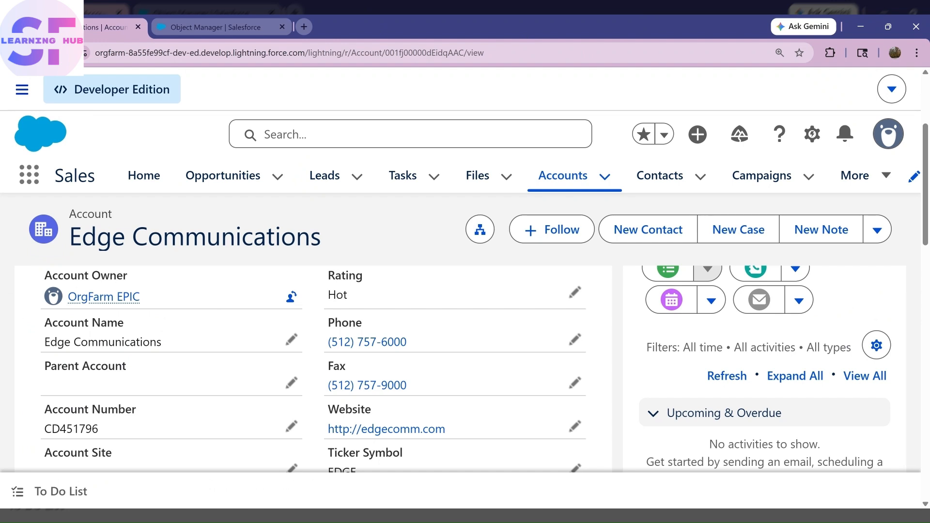
key("F5")
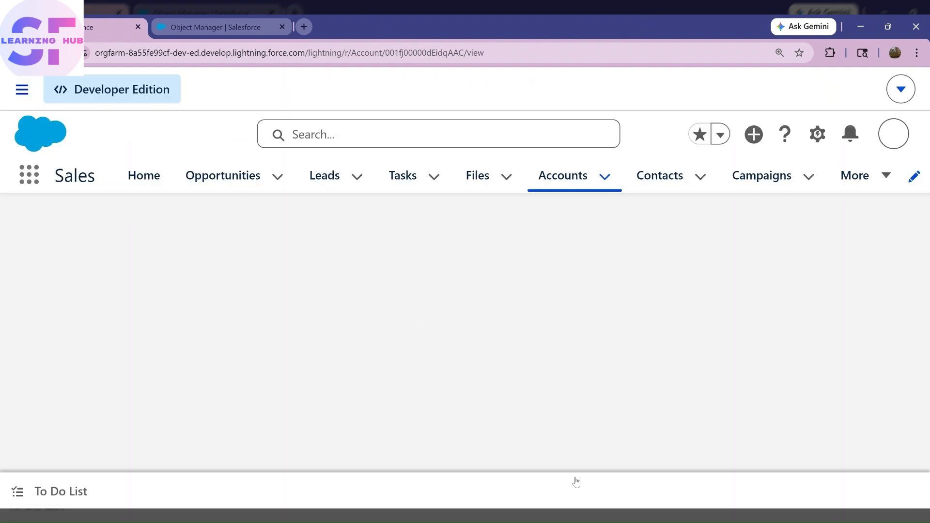
scroll(115, 347, "down", 2)
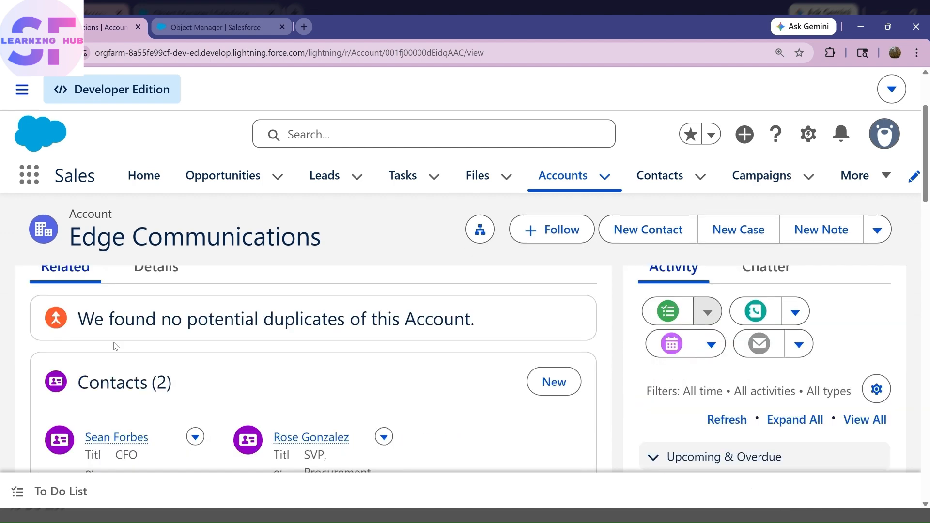
scroll(116, 346, "up", 2)
left_click(156, 387)
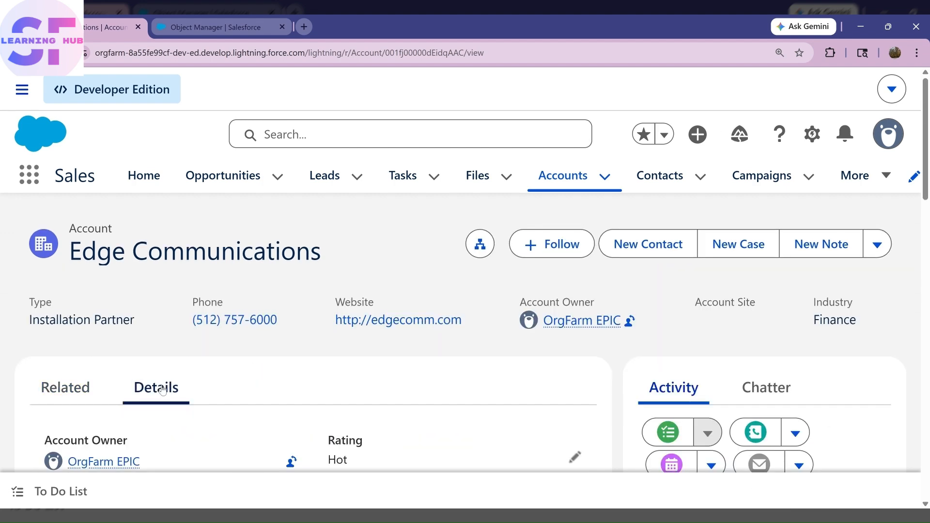
scroll(319, 424, "down", 3)
left_click_drag(331, 306, 430, 321)
left_click(430, 321)
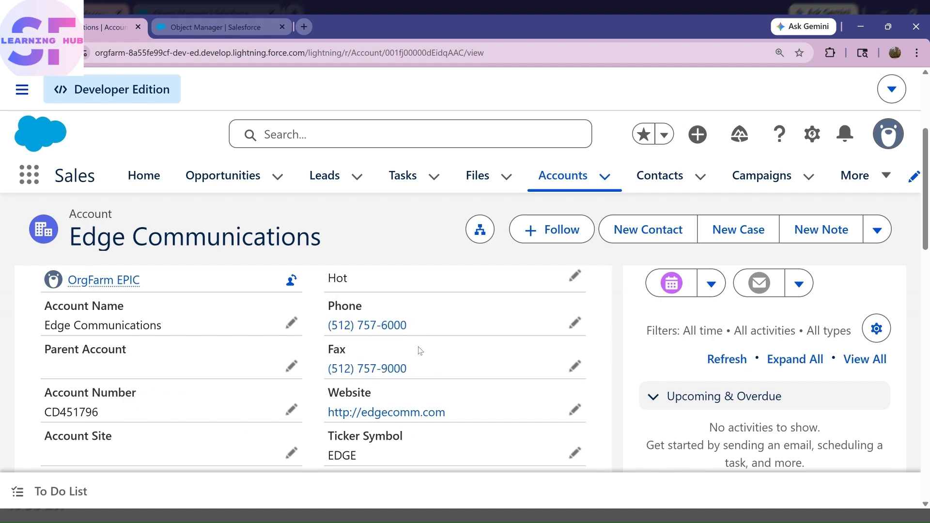
Open the account record for editing at its Shipping Address.
scroll(420, 350, "down", 15)
scroll(417, 345, "up", 15)
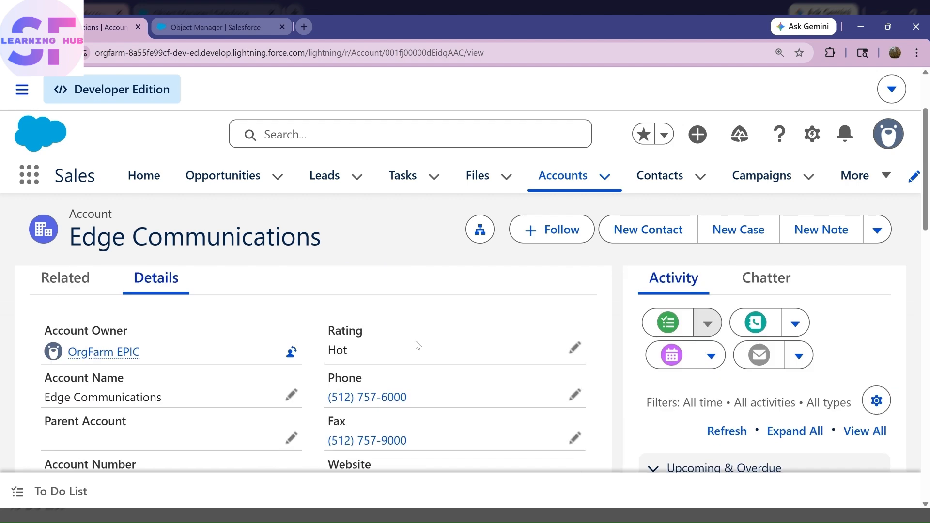
scroll(419, 346, "down", 15)
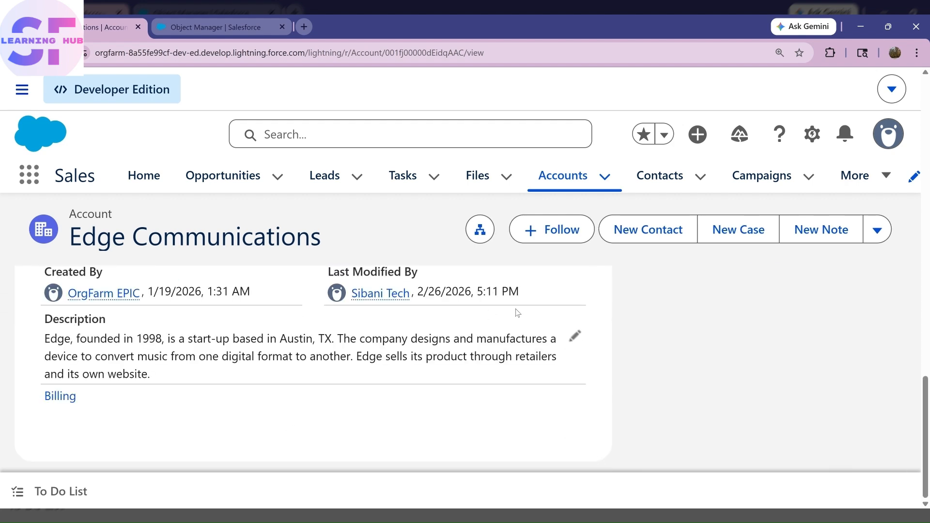
scroll(519, 426, "up", 5)
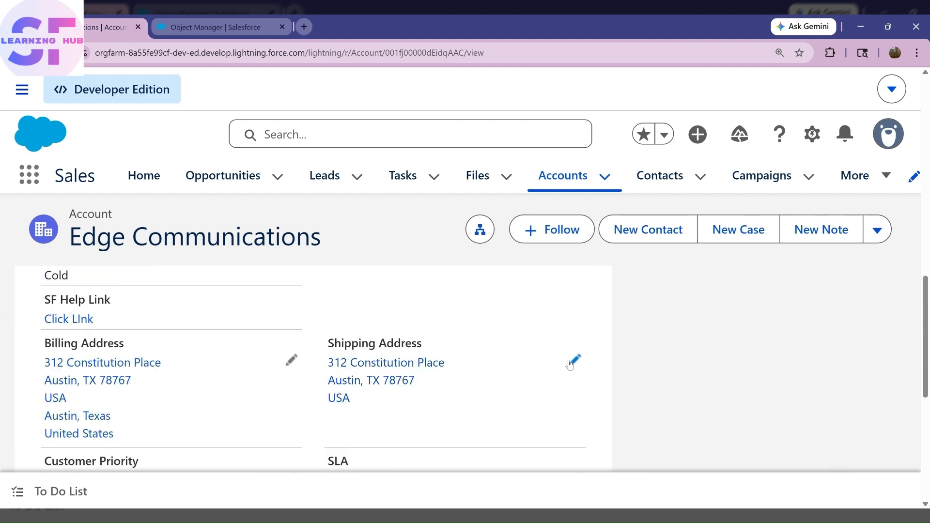
left_click(573, 361)
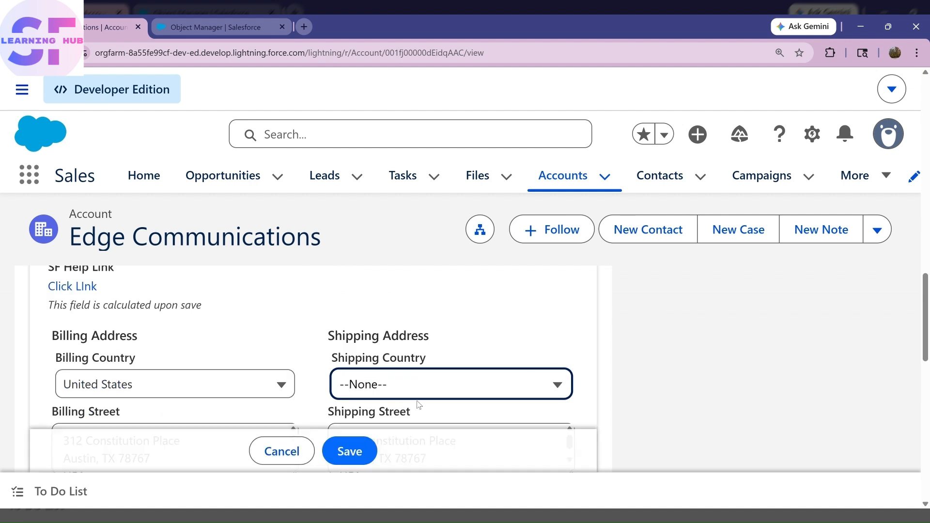
left_click(549, 382)
scroll(400, 310, "down", 20)
scroll(401, 312, "down", 3)
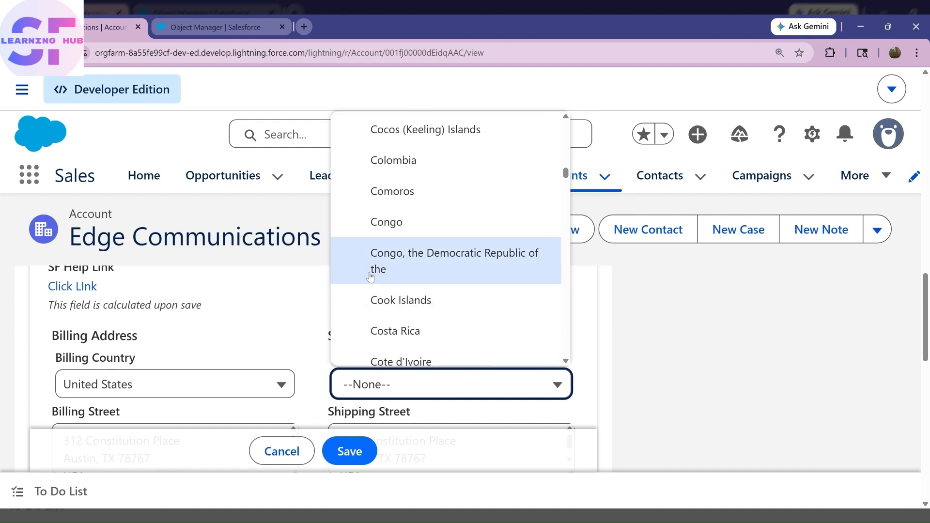
scroll(368, 274, "down", 8)
left_click(268, 304)
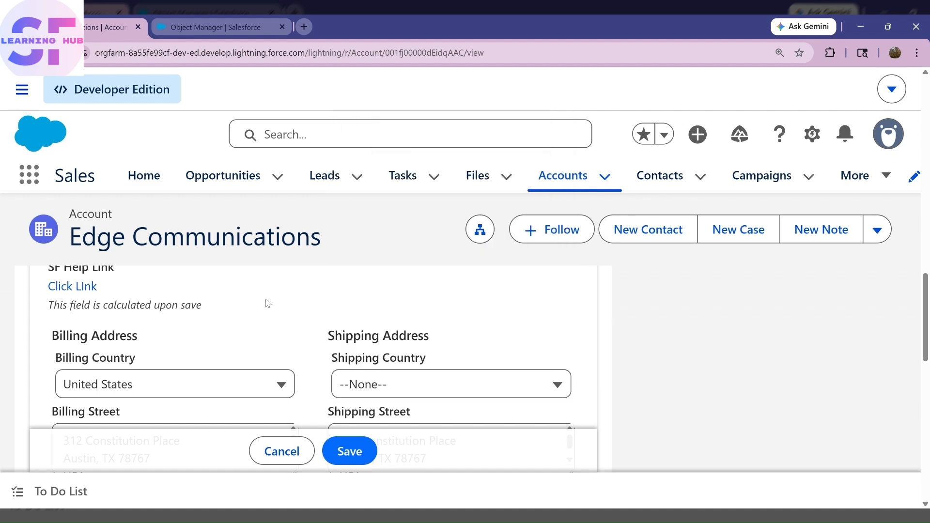
Set the account's Employees value to 10000 and try to save the record.
scroll(424, 337, "down", 3)
scroll(424, 337, "up", 10)
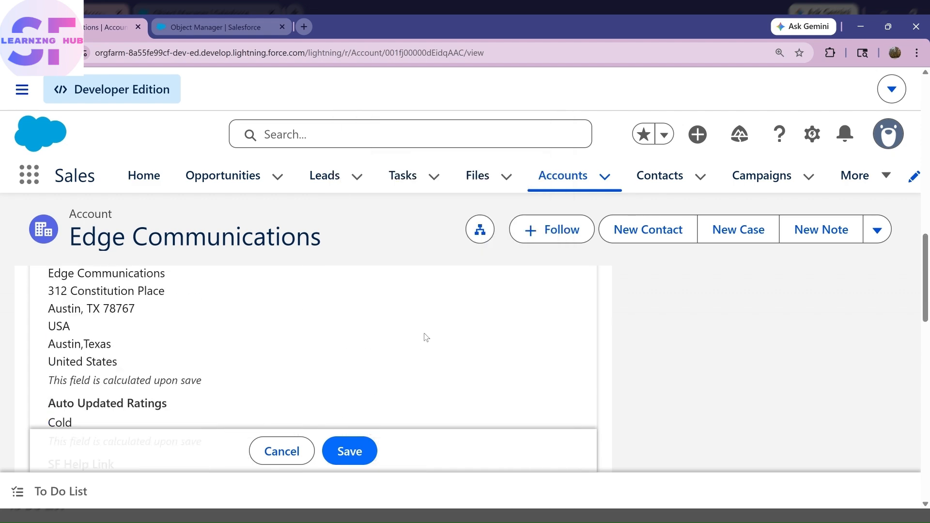
scroll(425, 333, "down", 2)
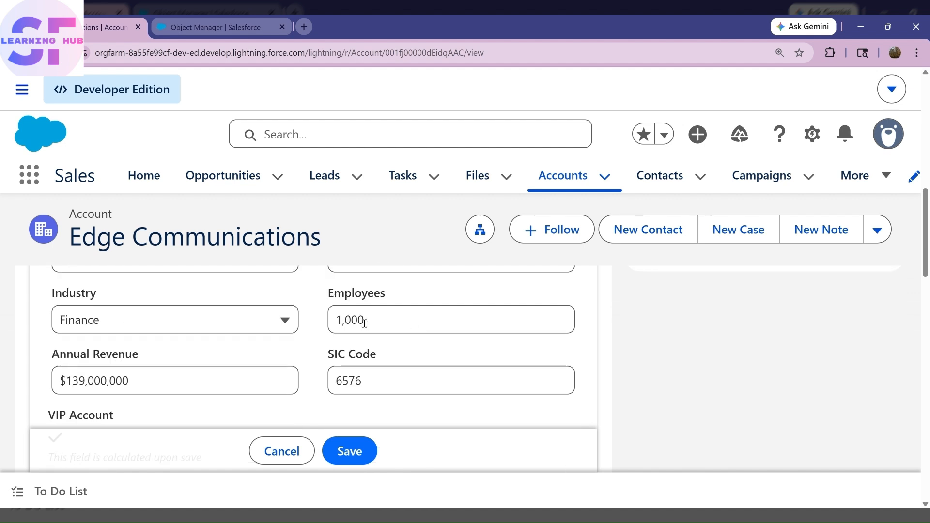
left_click(367, 319)
type("0")
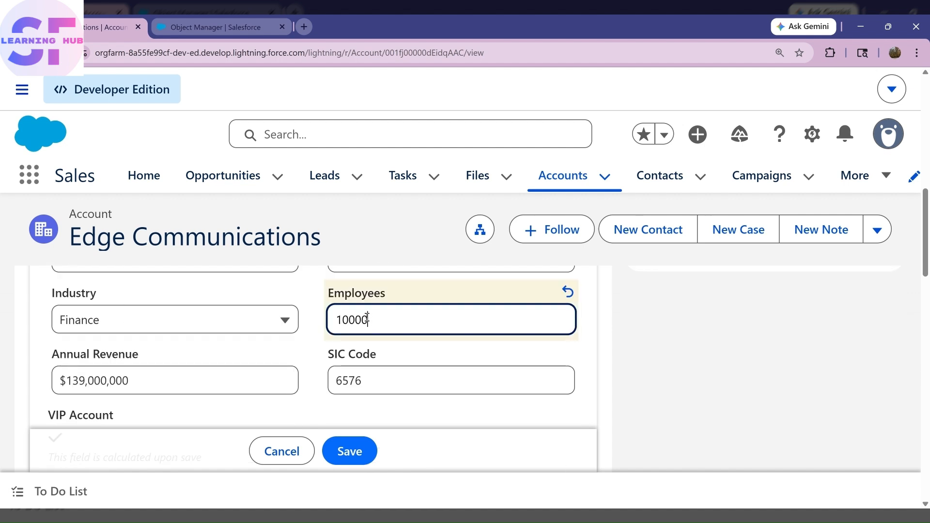
left_click(357, 458)
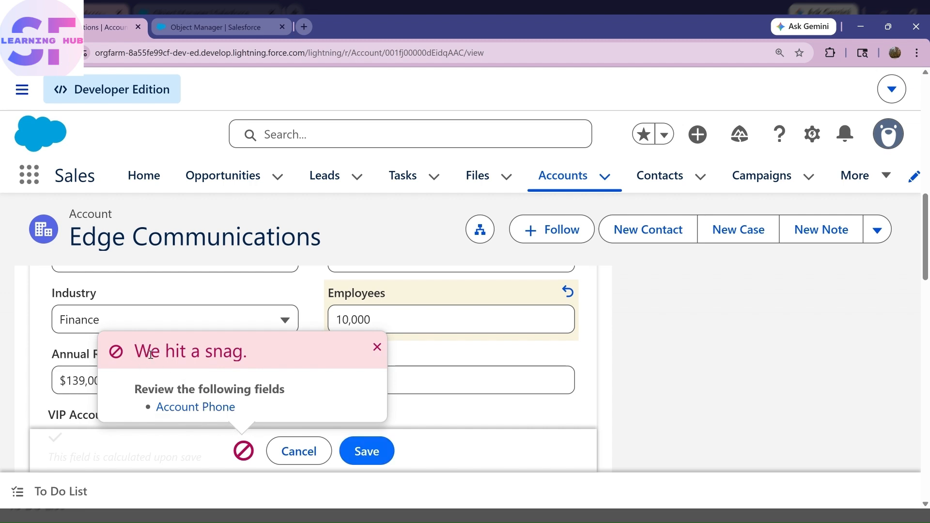
Close the error notice, add the prefix +1 to the account's Phone number and save the record.
left_click(195, 408)
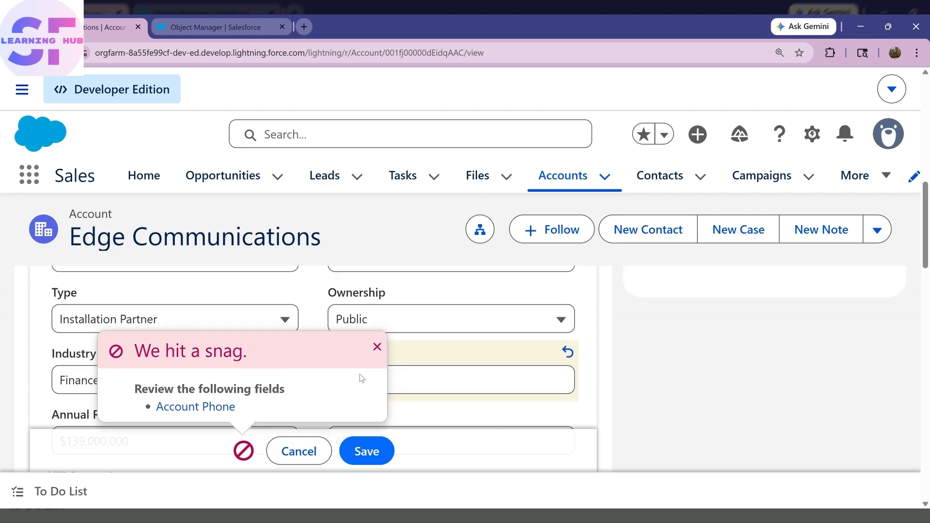
scroll(405, 353, "down", 2)
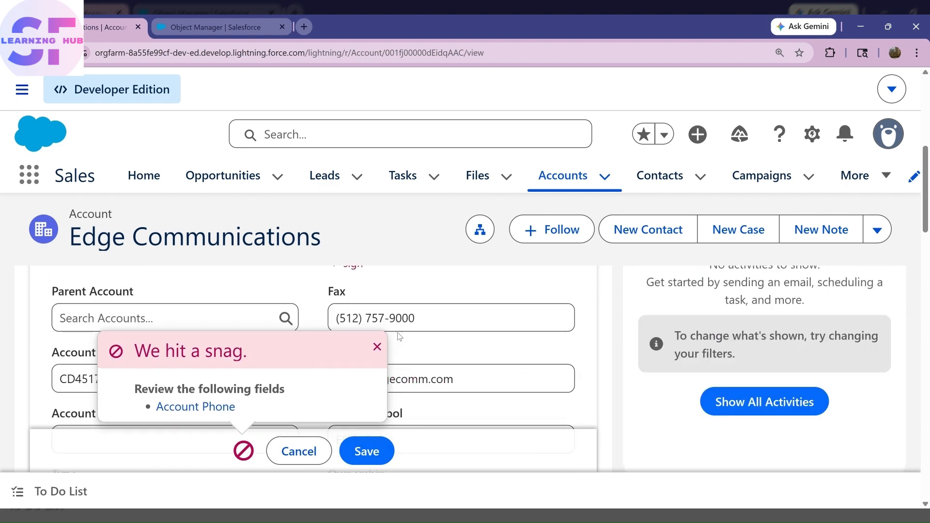
scroll(403, 333, "up", 1)
left_click(377, 346)
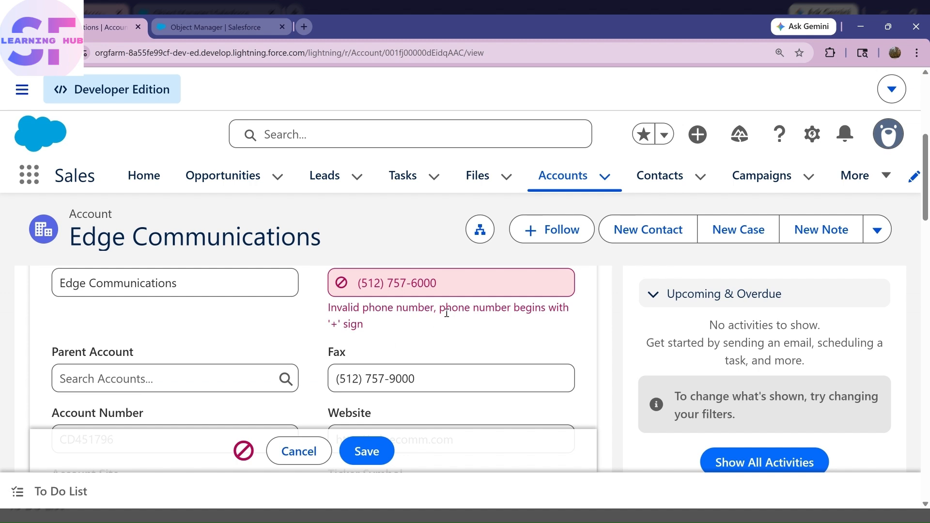
left_click(373, 284)
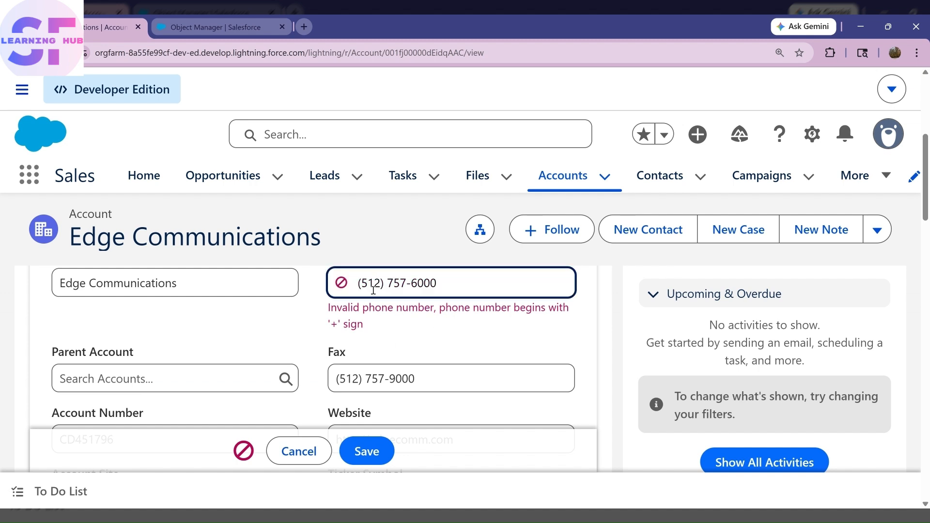
left_click(358, 284)
type("+1")
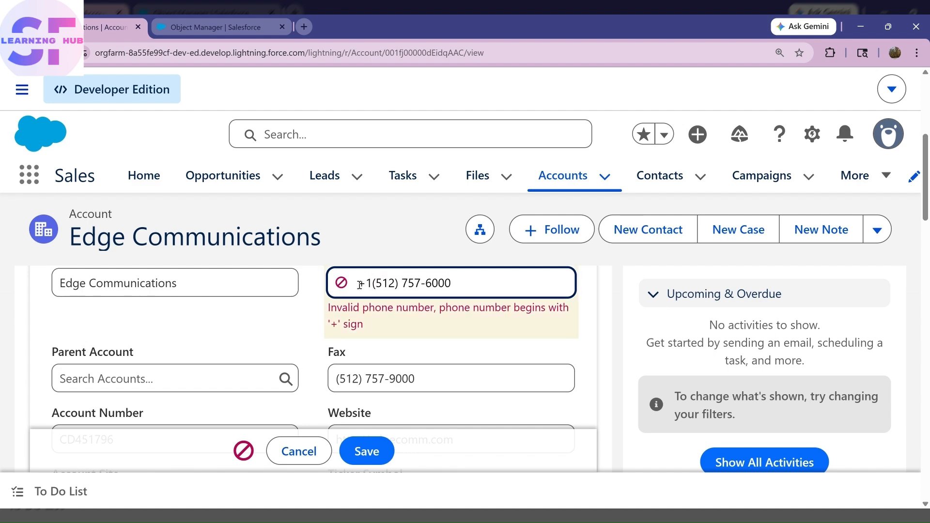
left_click(365, 450)
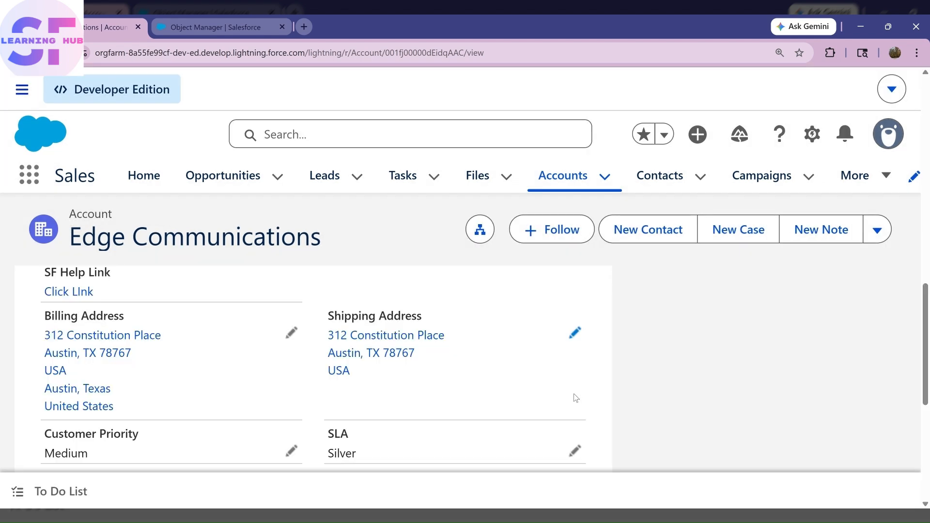